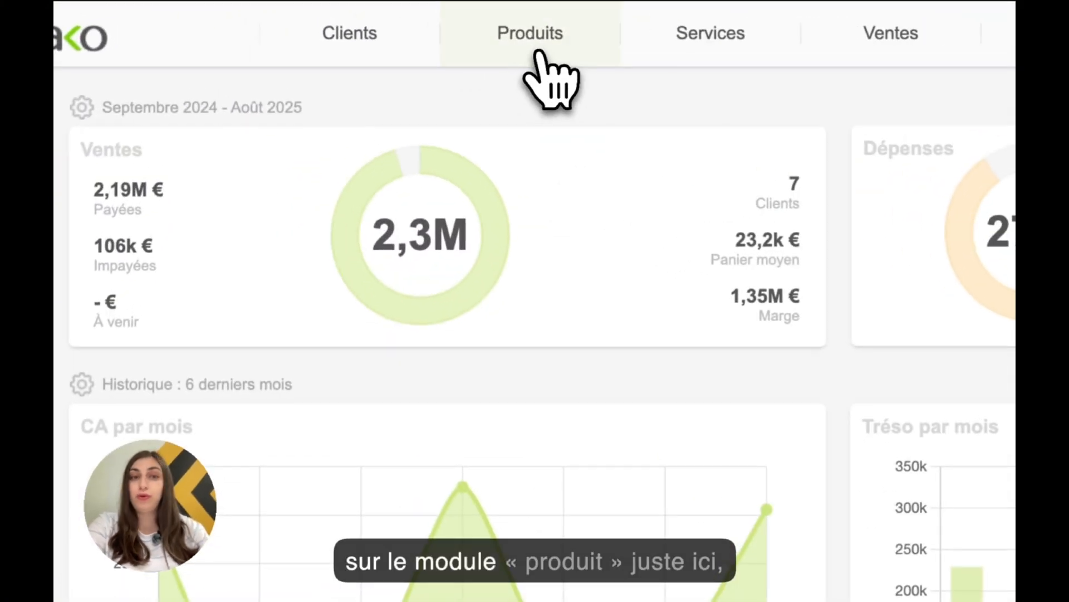
Start a new client price in the per-client price grid of the product Château des Karantes - Grand Vin Rouge
left_click(387, 25)
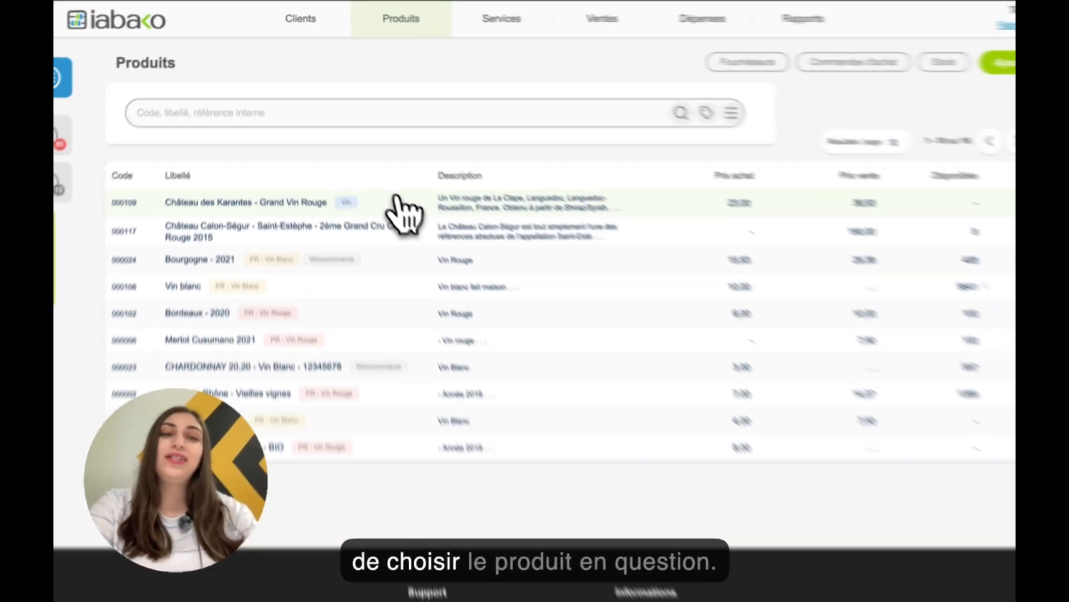
left_click(515, 364)
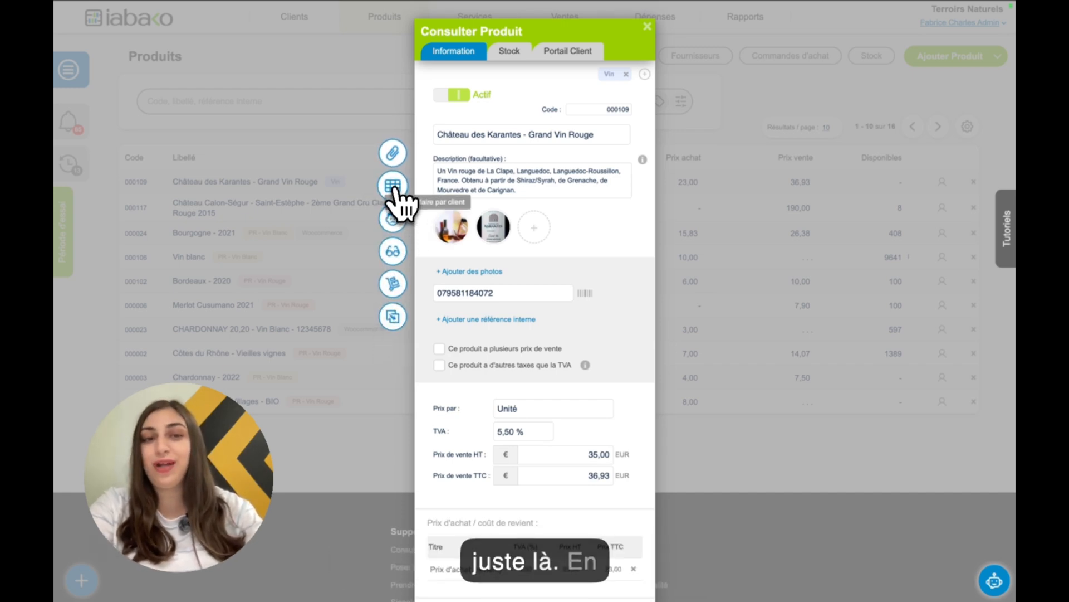
left_click(394, 190)
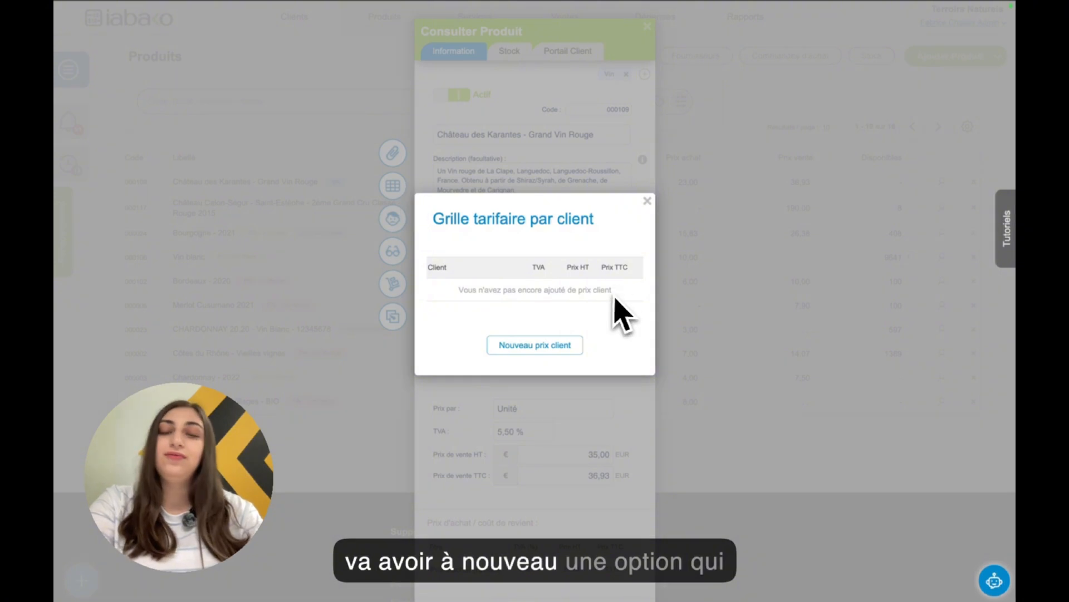
left_click(552, 348)
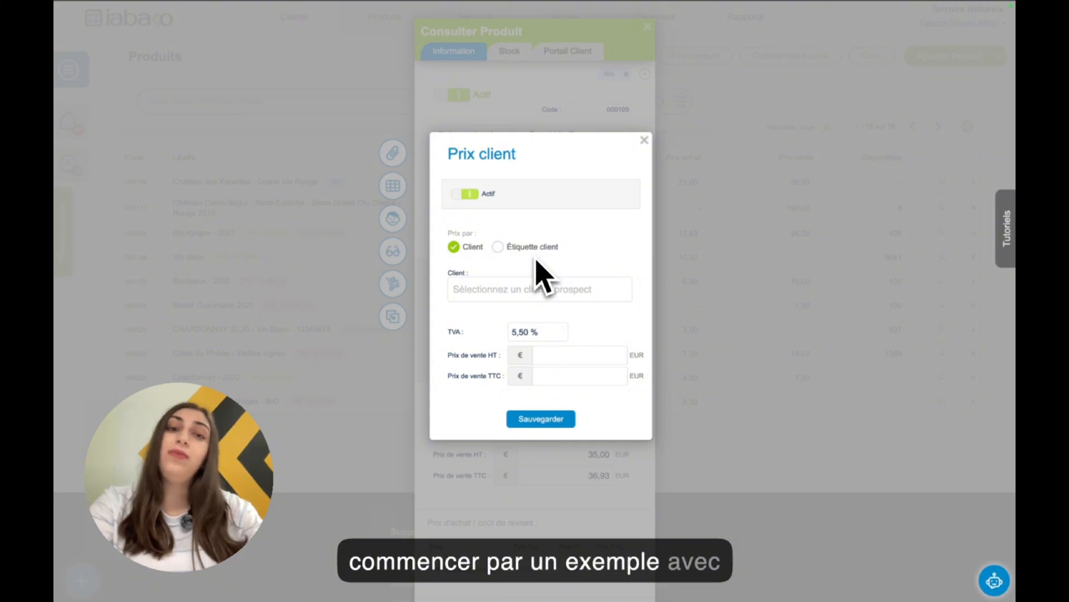
Assign the client Cave - France Gastronomie a sale price of 33,00 EUR excluding tax and save the client price
left_click(483, 289)
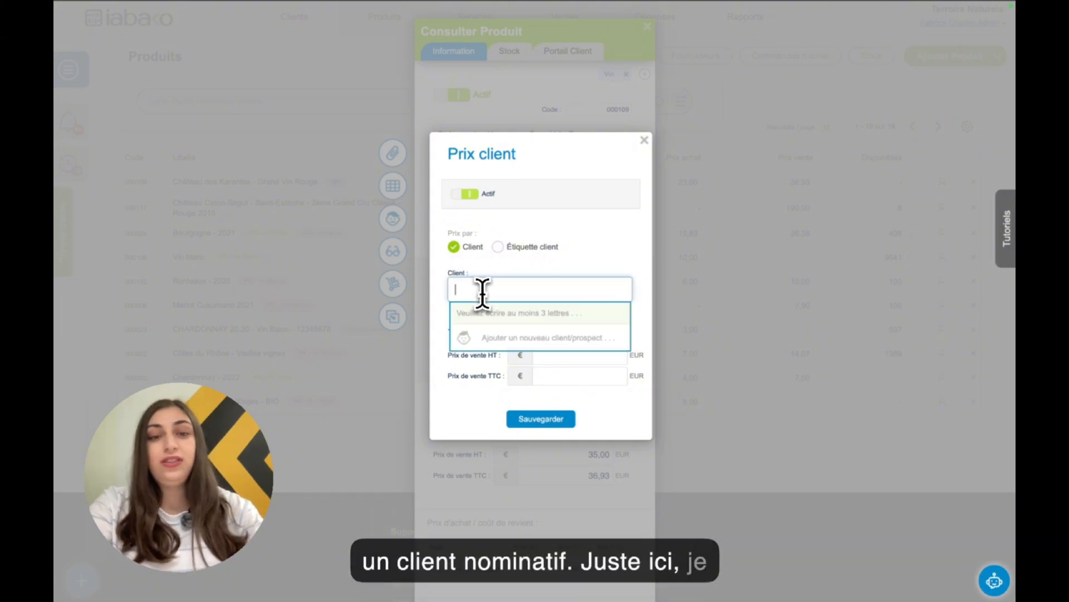
type("nico")
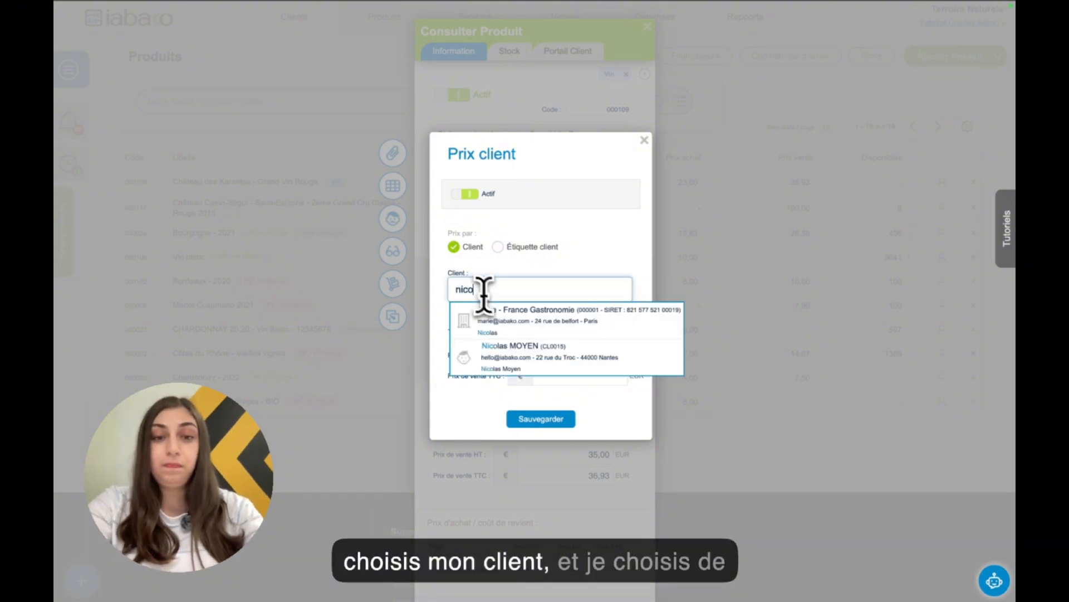
left_click(515, 333)
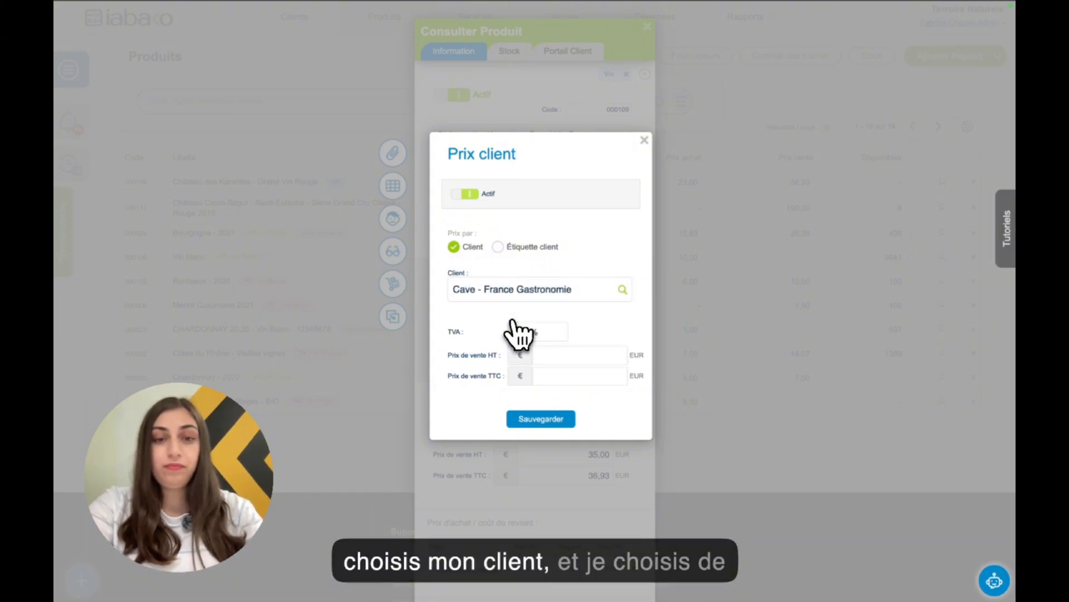
left_click(581, 359)
type("33")
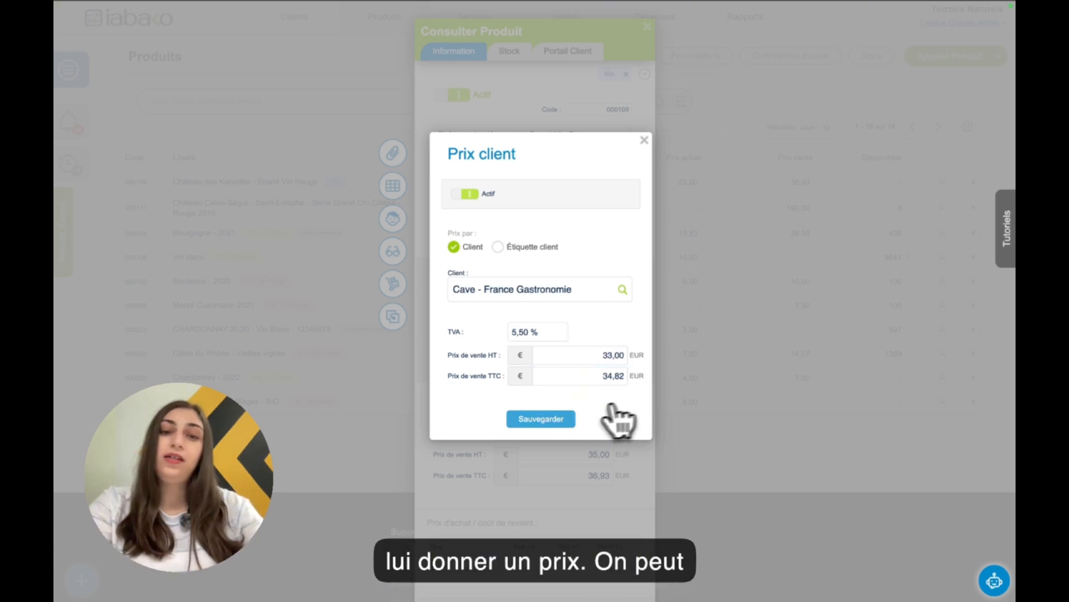
left_click(549, 424)
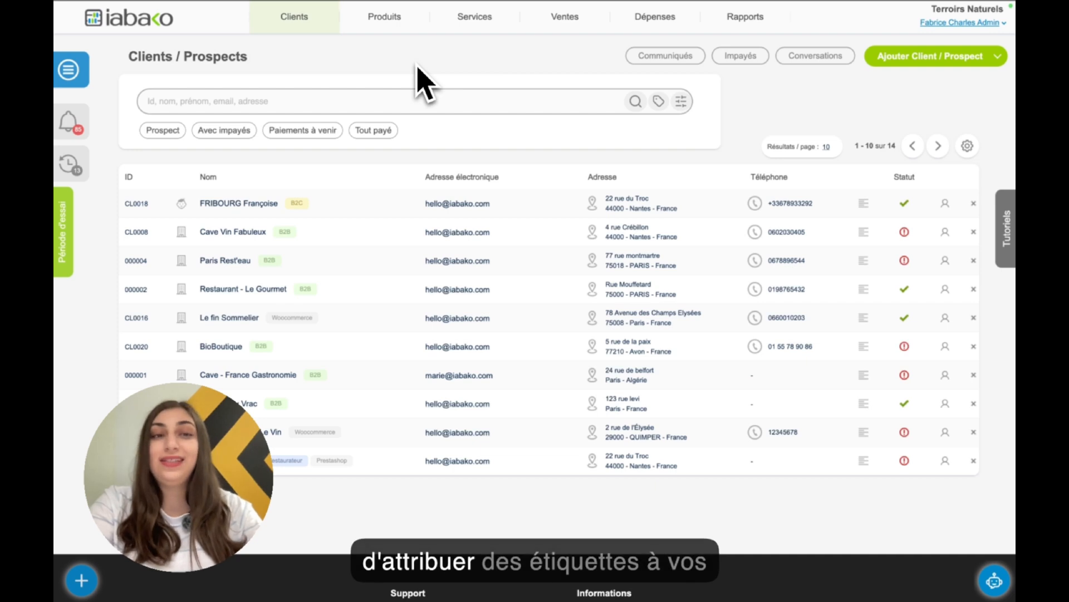
Associate the B2B label with the client Cave Vin Fabuleux and save the client record
left_click(340, 248)
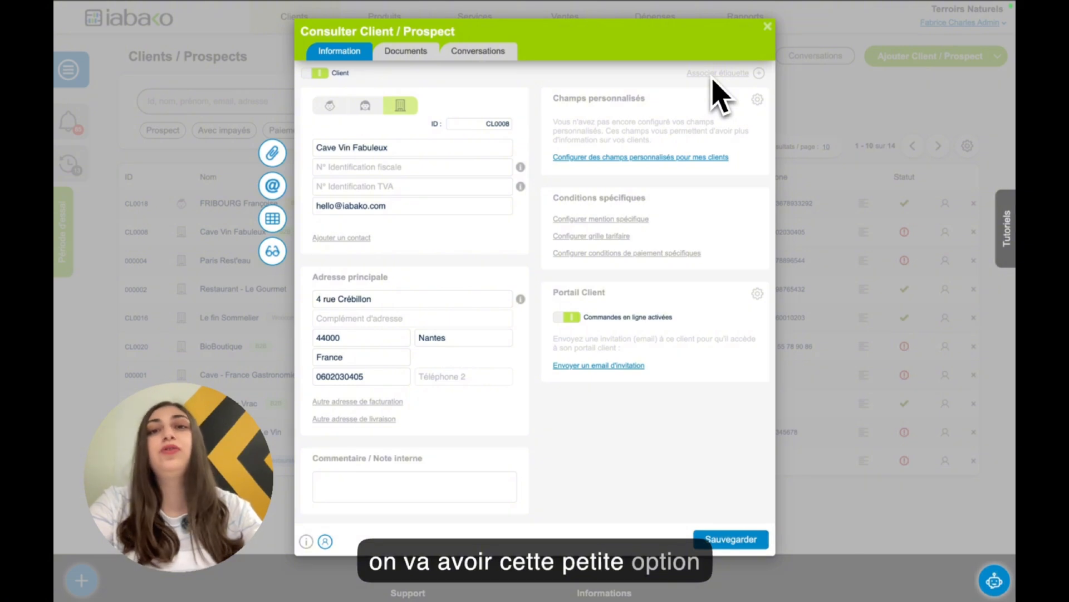
left_click(715, 74)
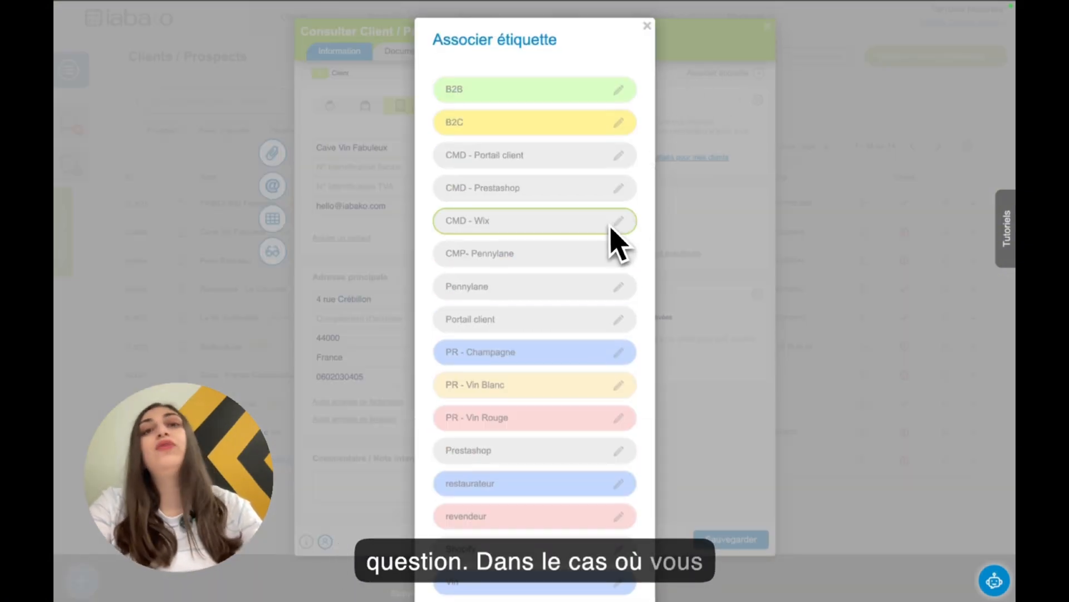
scroll(616, 236, "down", 3)
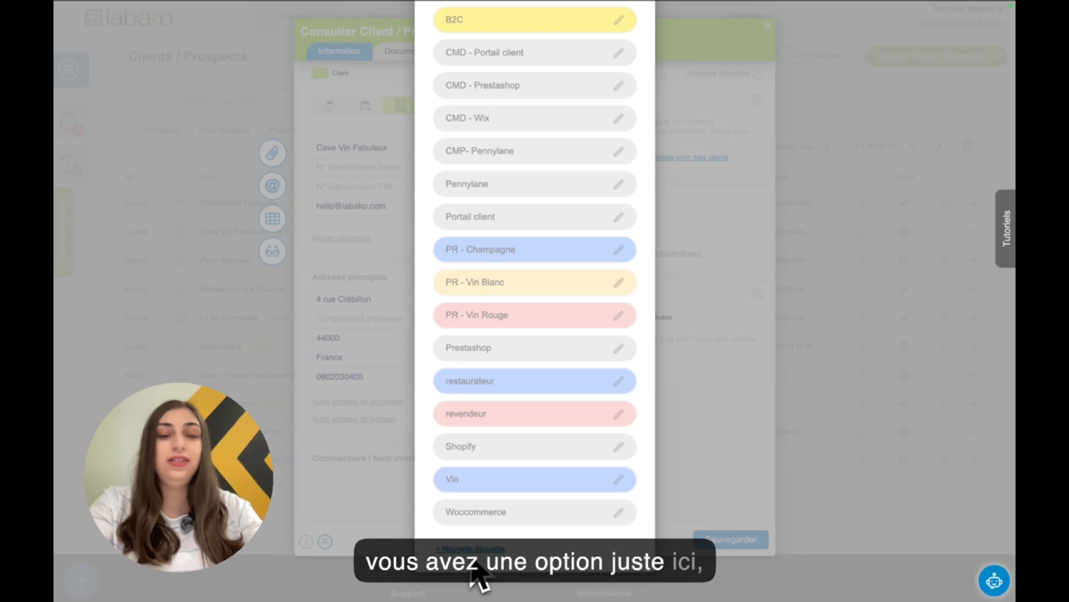
scroll(602, 322, "up", 3)
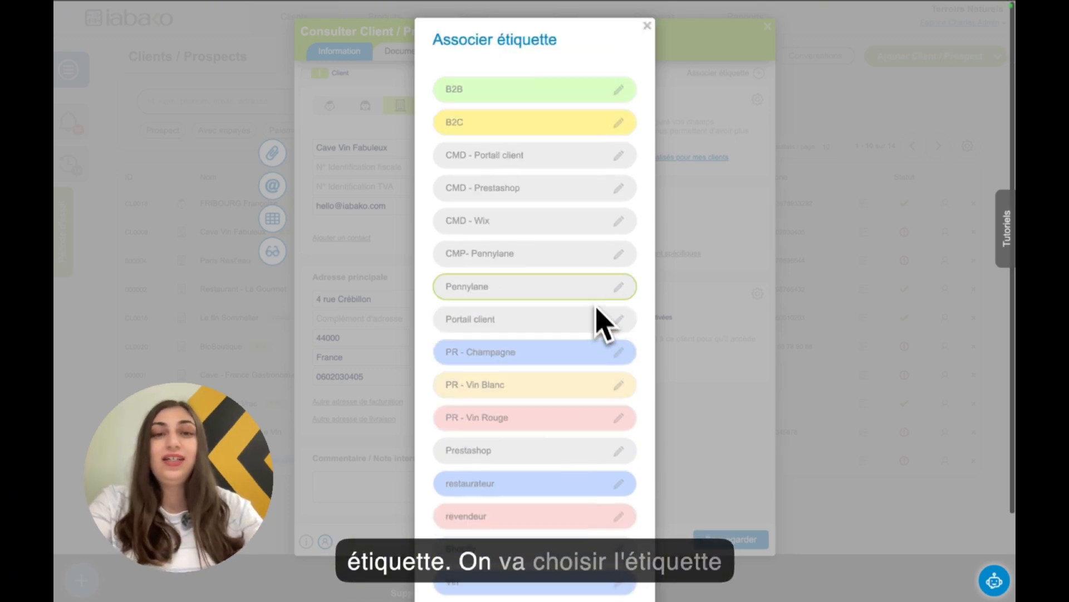
left_click(563, 96)
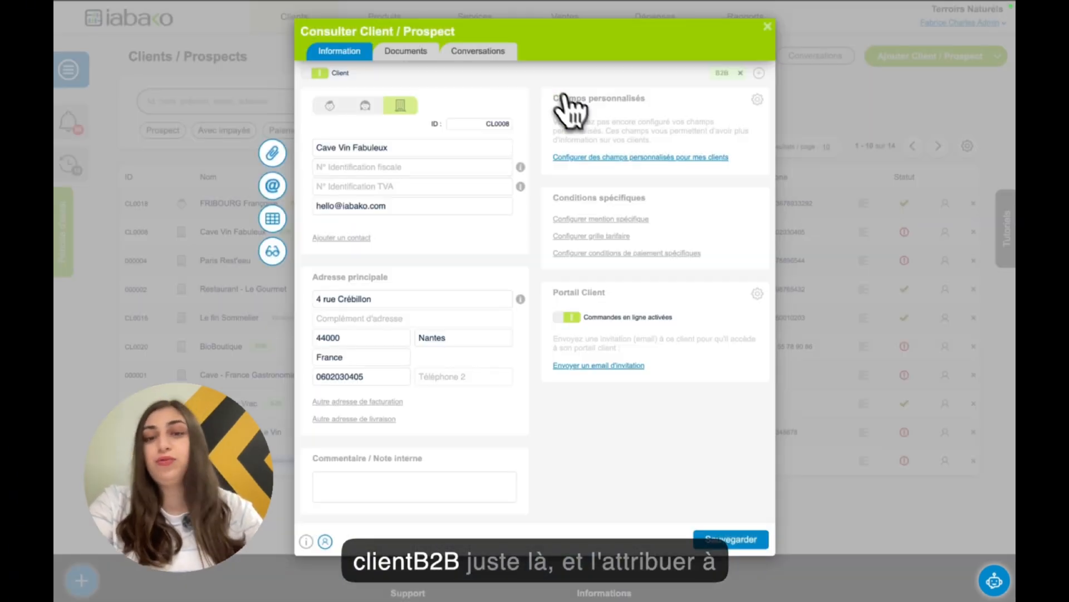
left_click(725, 539)
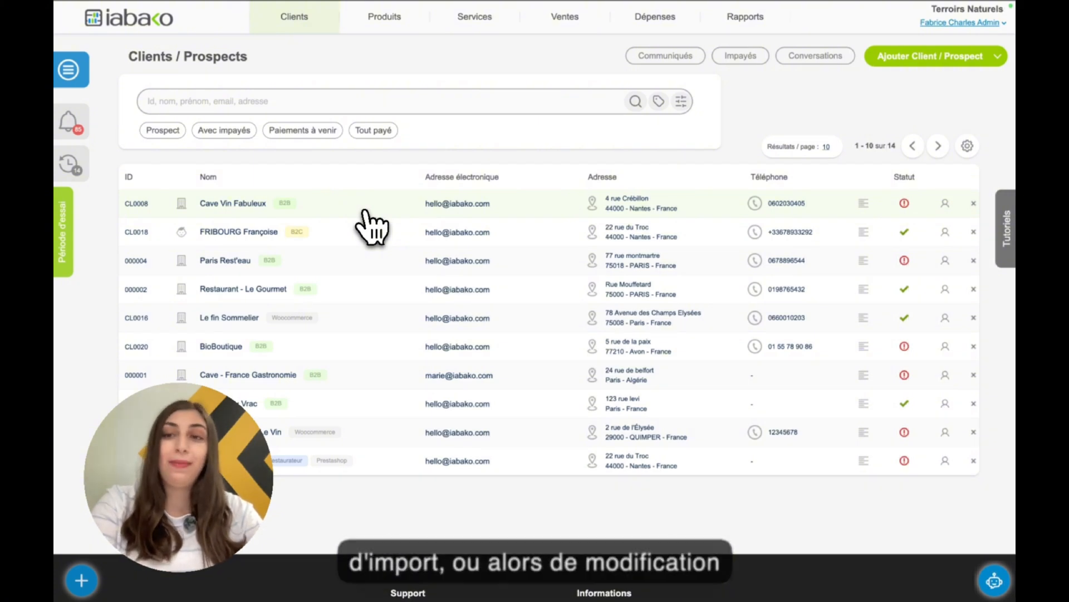
left_click(977, 56)
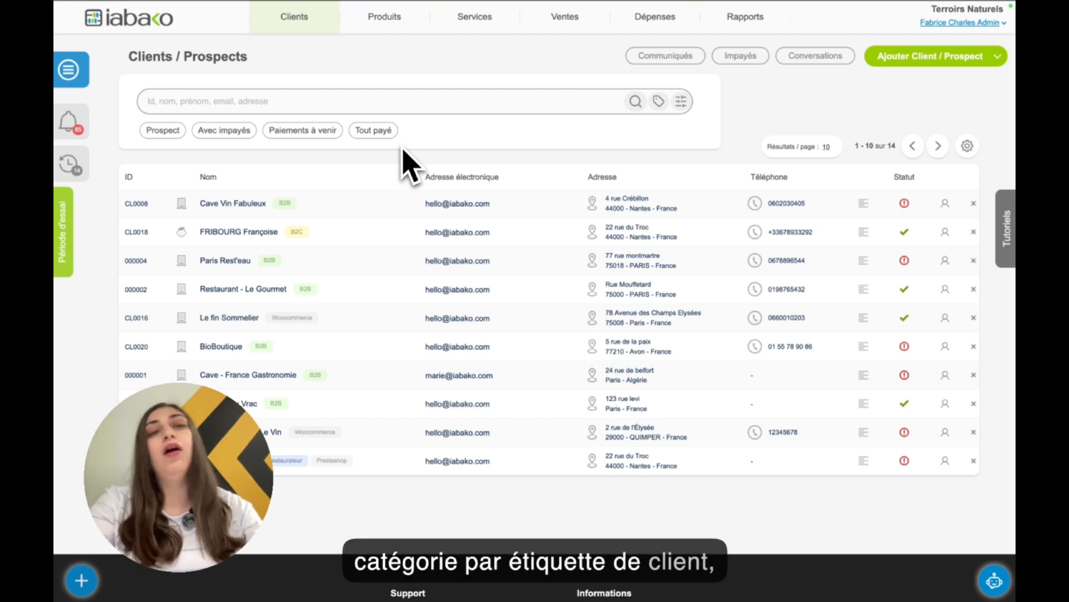
Reopen the client price grid of Château des Karantes - Grand Vin Rouge in the products and start another client price
left_click(385, 18)
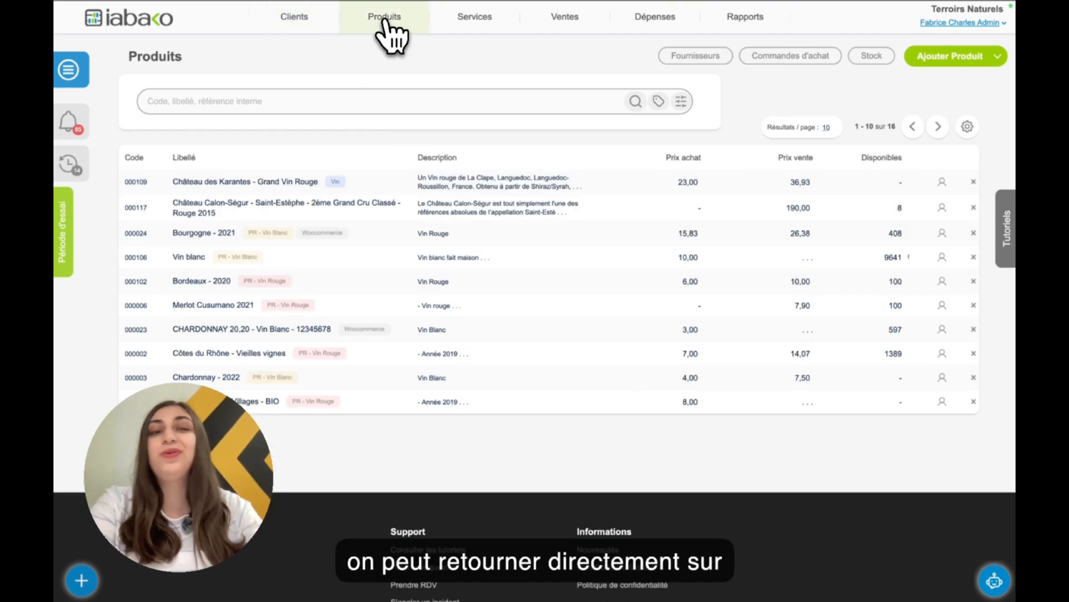
left_click(388, 184)
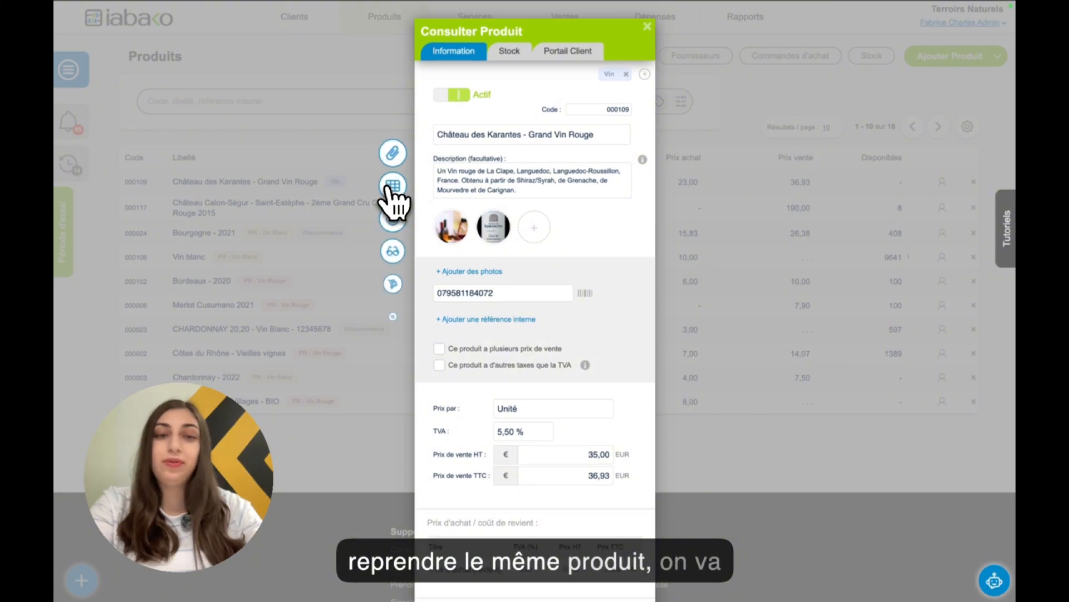
left_click(393, 189)
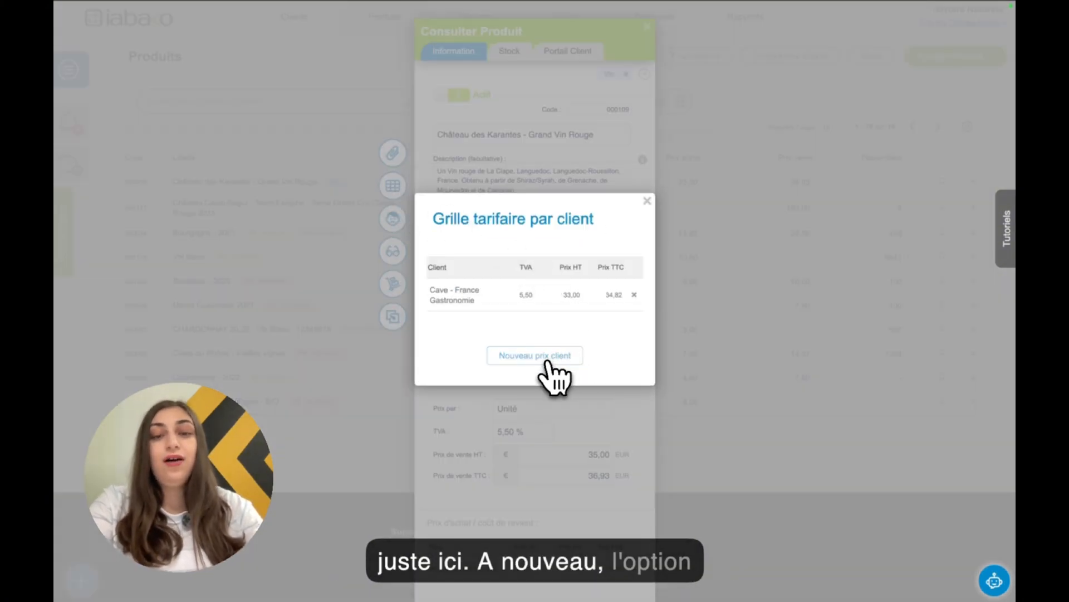
left_click(547, 359)
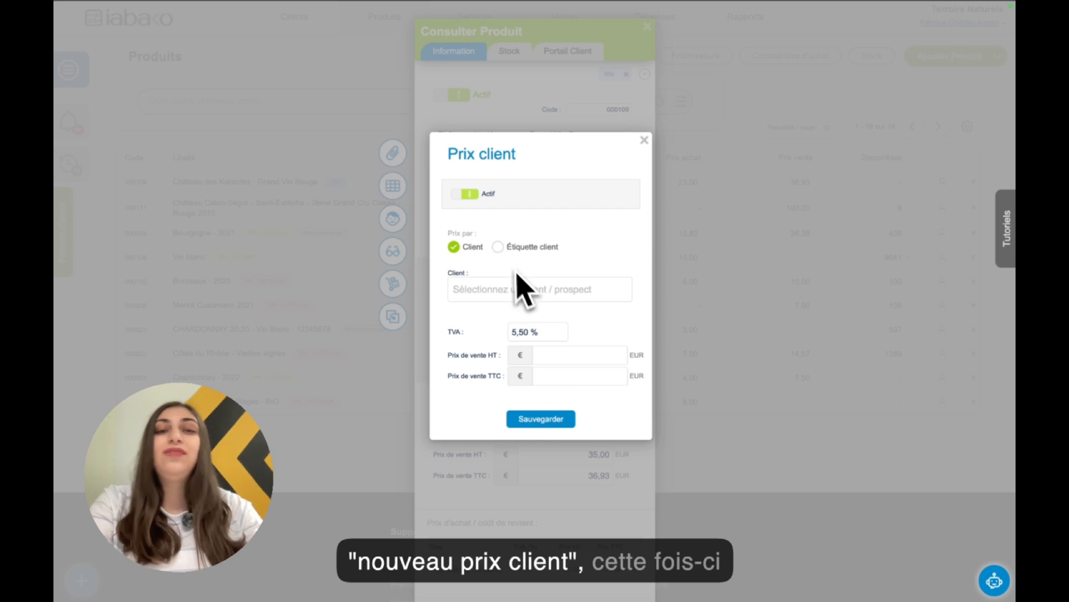
Base the price on the B2B client label, set it to 30,00 EUR excluding tax and save it
left_click(497, 247)
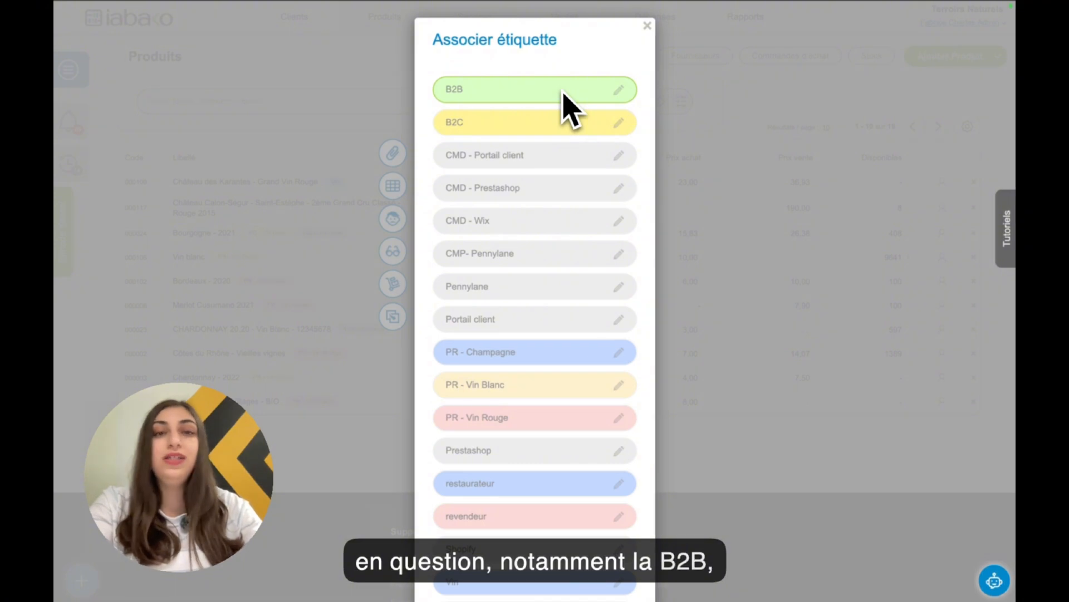
left_click(563, 92)
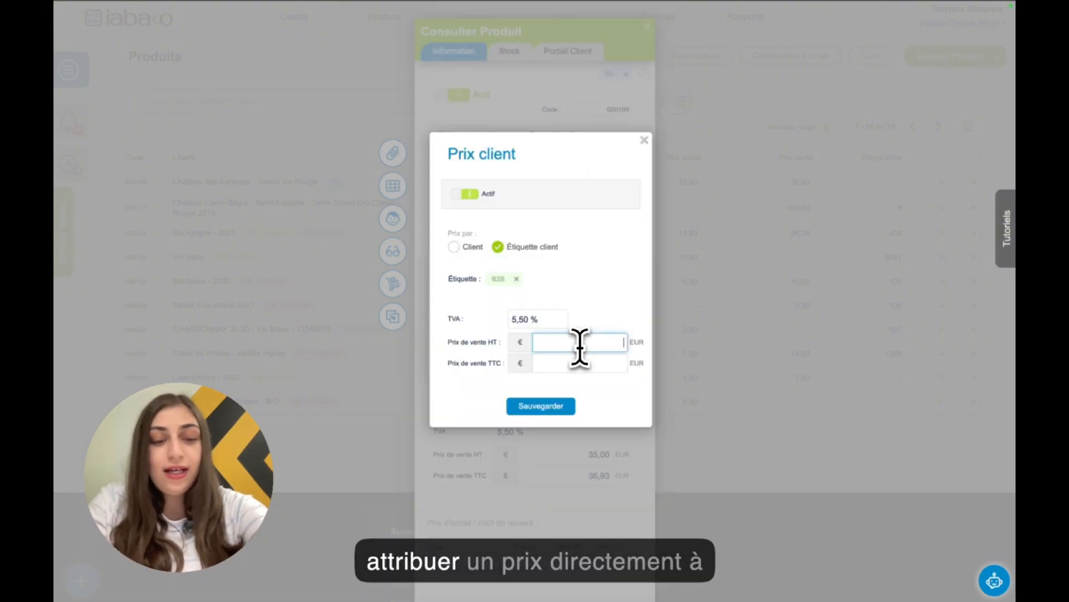
left_click(610, 306)
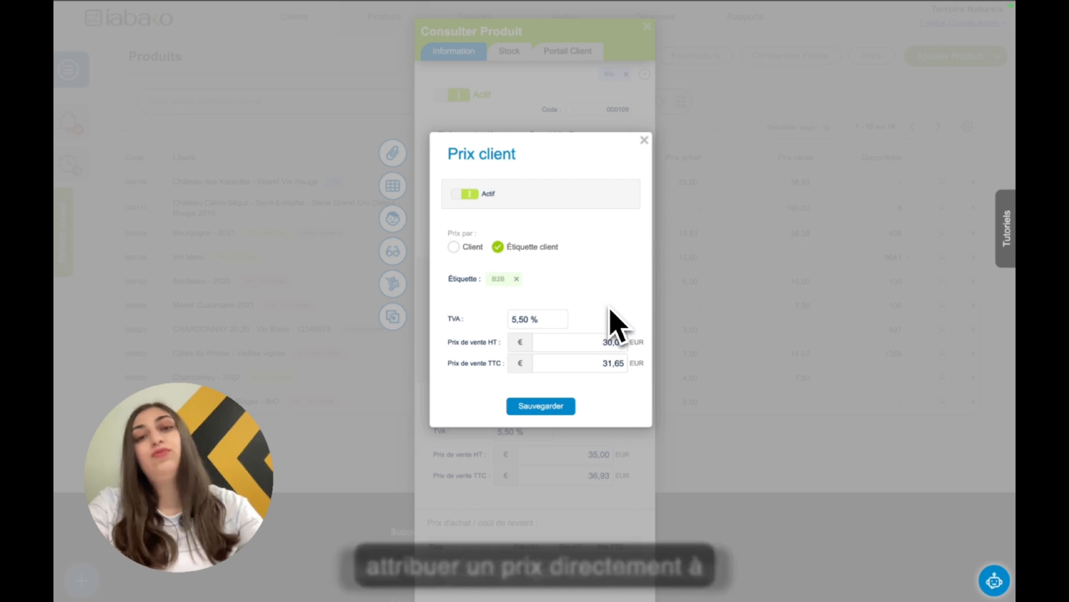
left_click(542, 406)
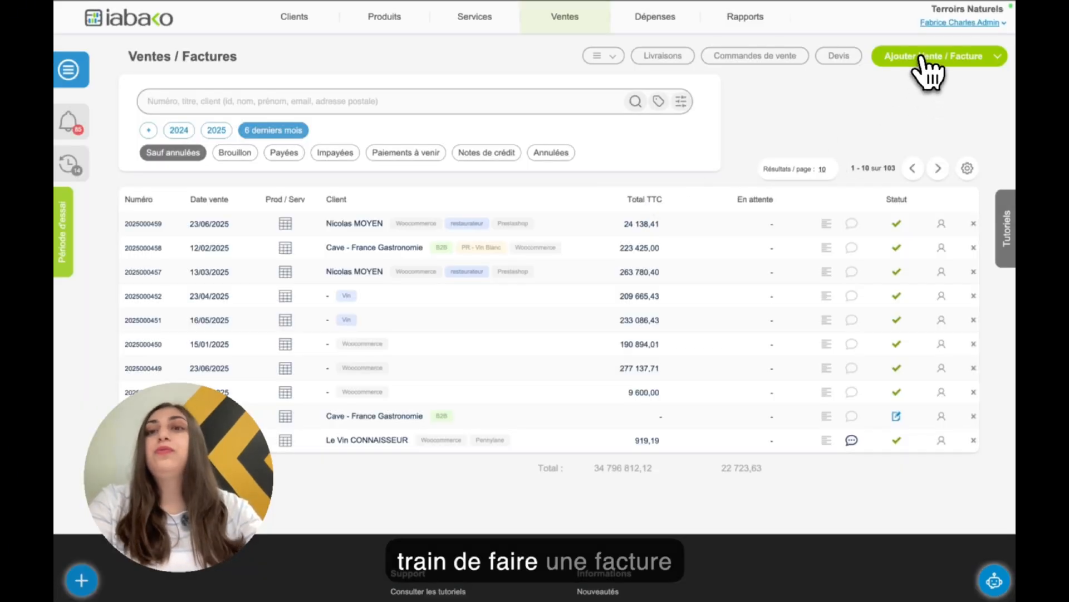
Create a new sales invoice for the client Cave - France Gastronomie and continue to its products and services section
left_click(922, 58)
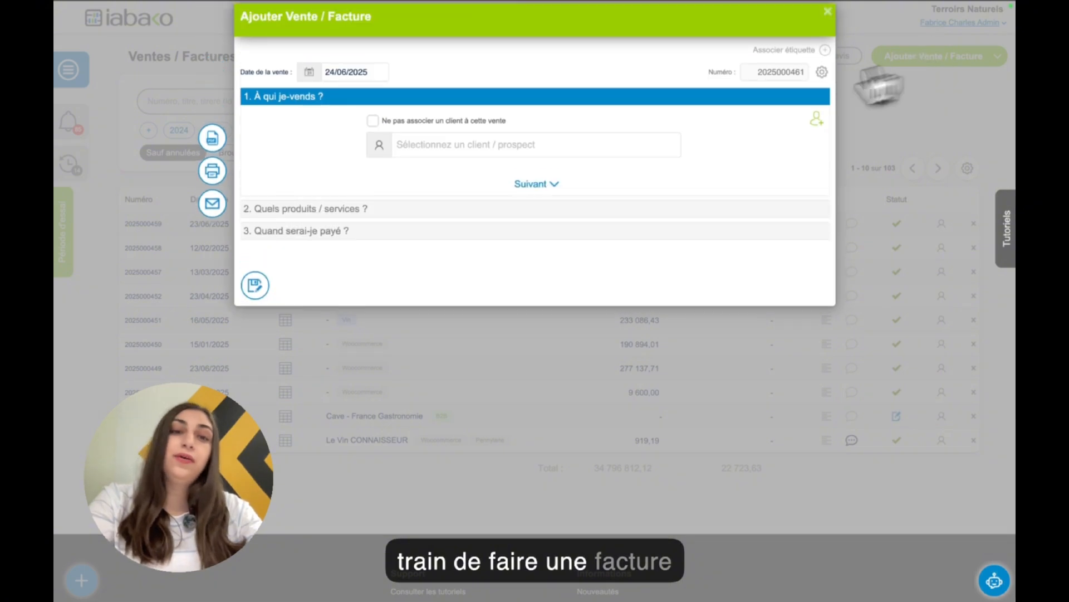
left_click(432, 144)
type("d")
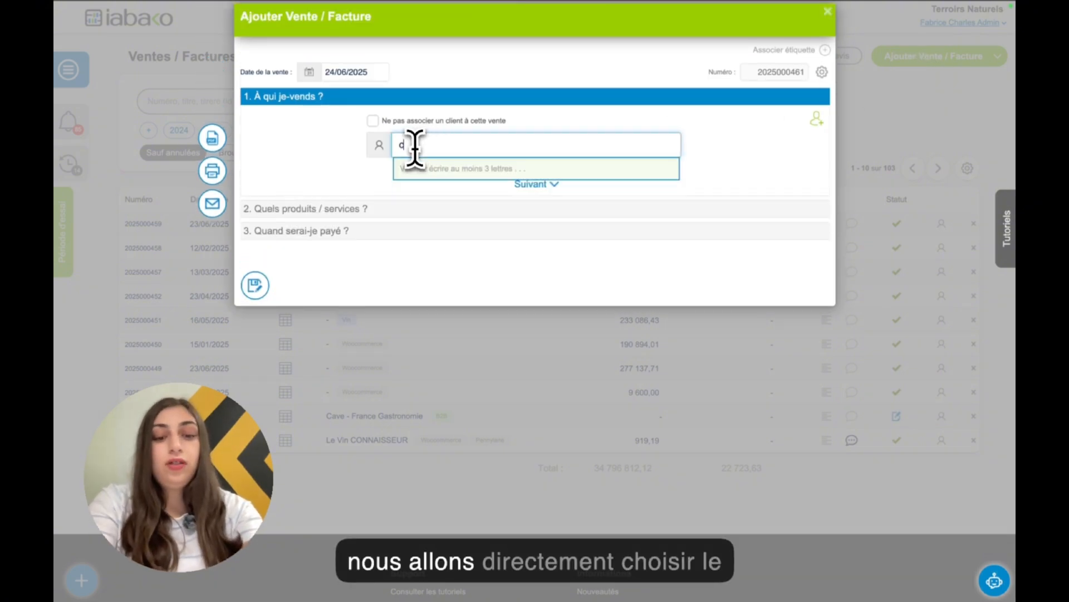
type("ave")
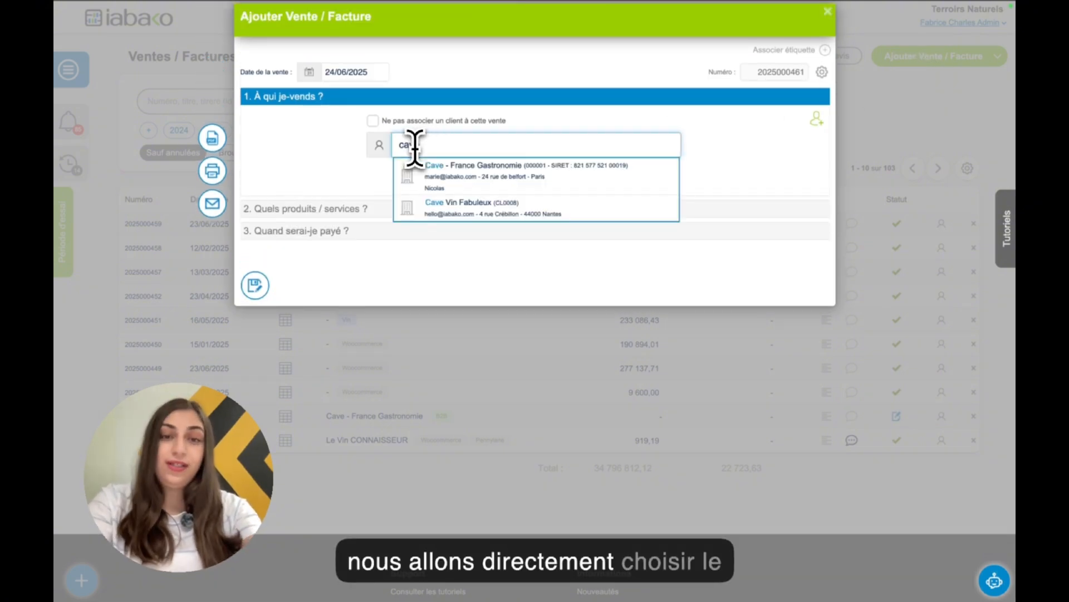
left_click(529, 185)
left_click(532, 294)
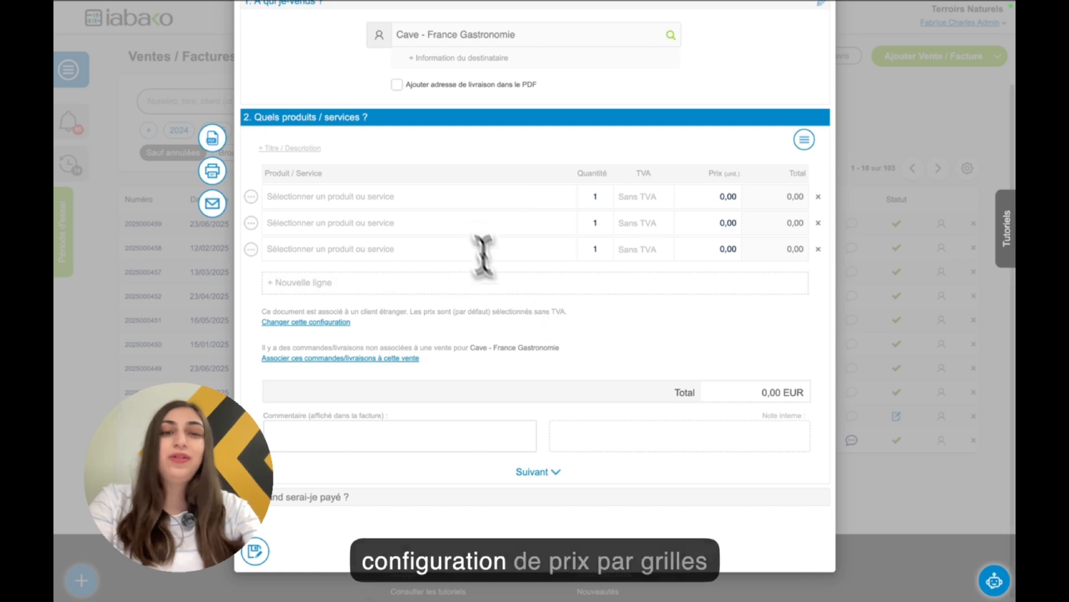
Add Château des Karantes - Grand Vin Rouge to the first invoice line and check its unit price excluding tax
left_click(433, 196)
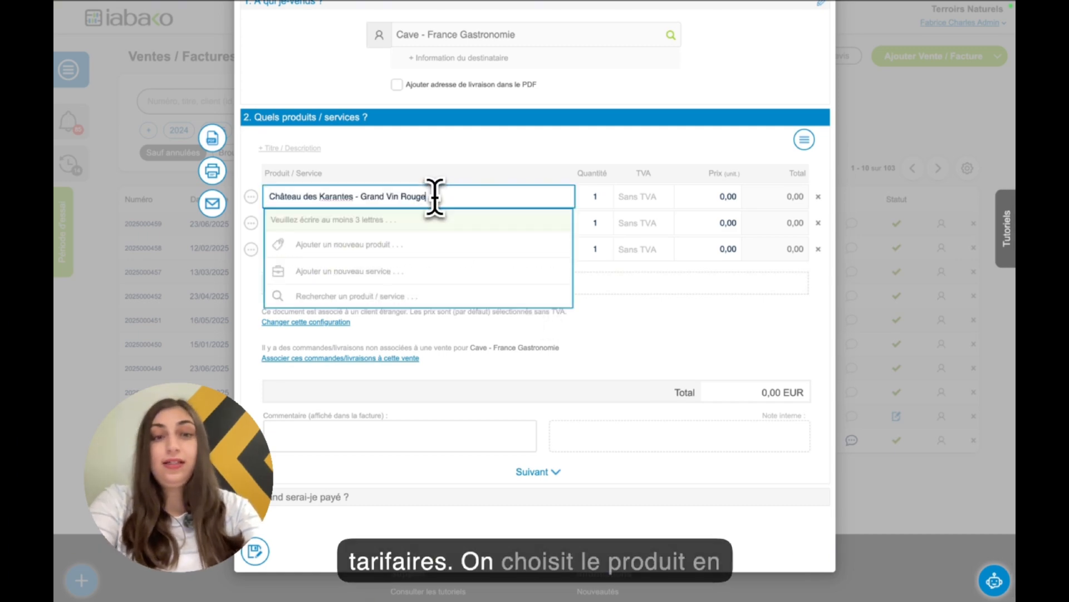
left_click(448, 231)
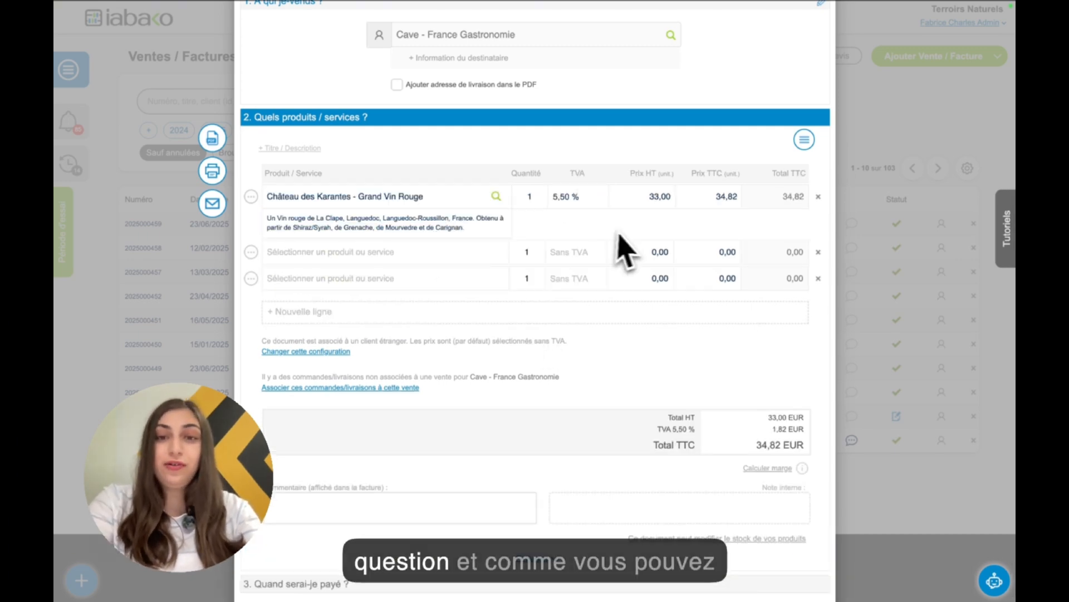
left_click(671, 197)
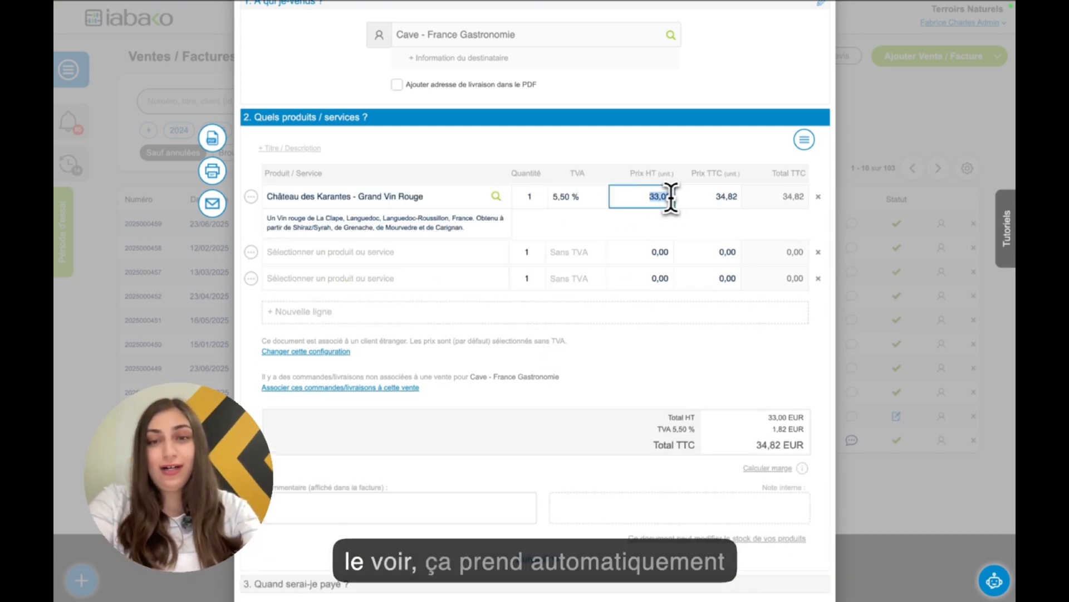
left_click(663, 225)
Open the product record from the invoice line and compare its default sale price with the Cave - France Gastronomie client price
left_click(498, 198)
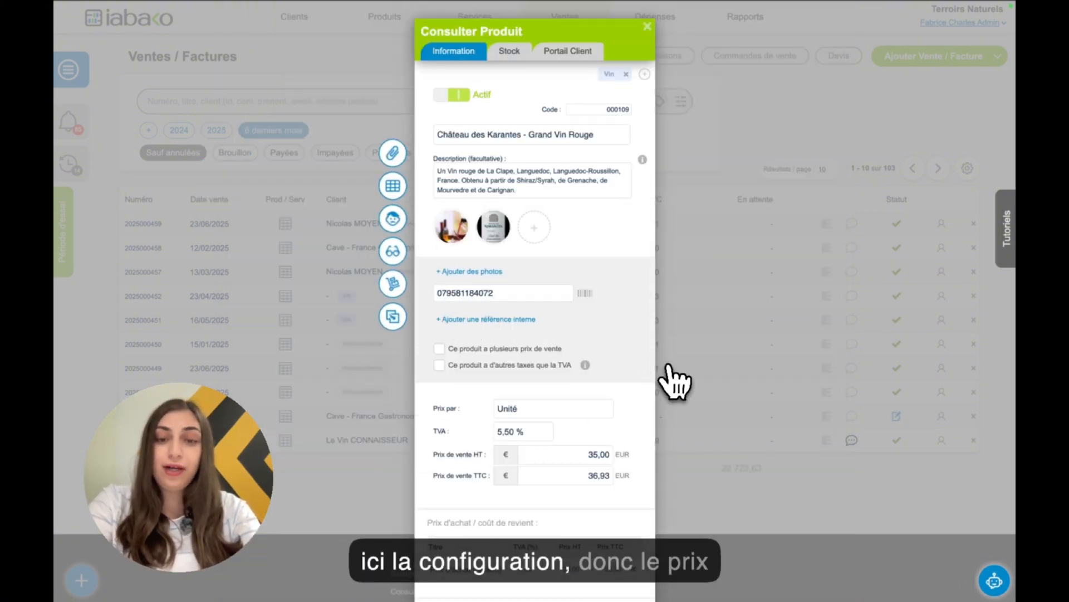
left_click(589, 454)
left_click_drag(627, 458, 631, 460)
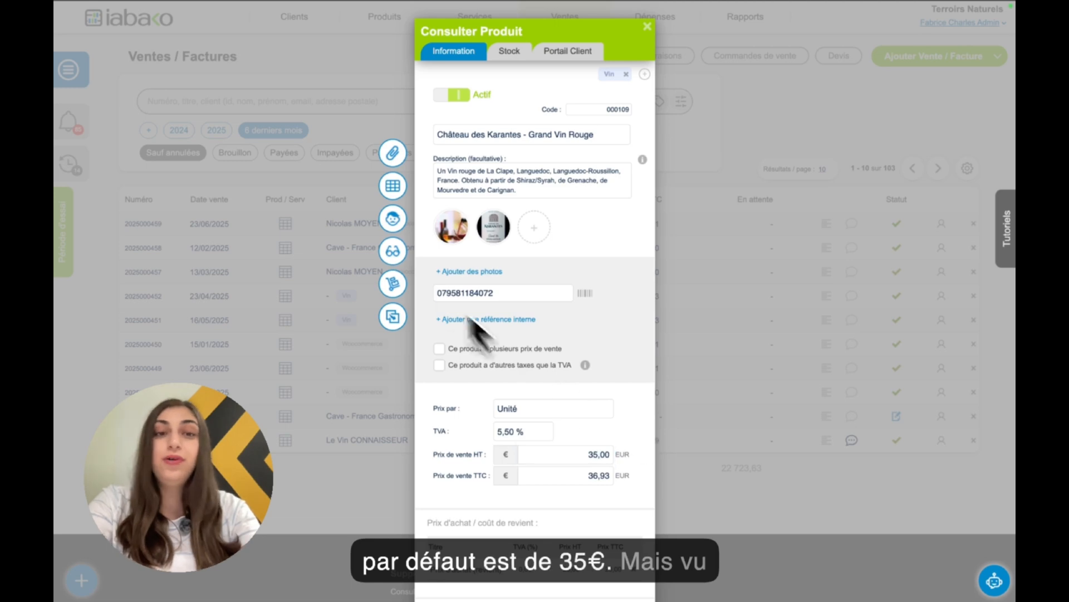
left_click(393, 187)
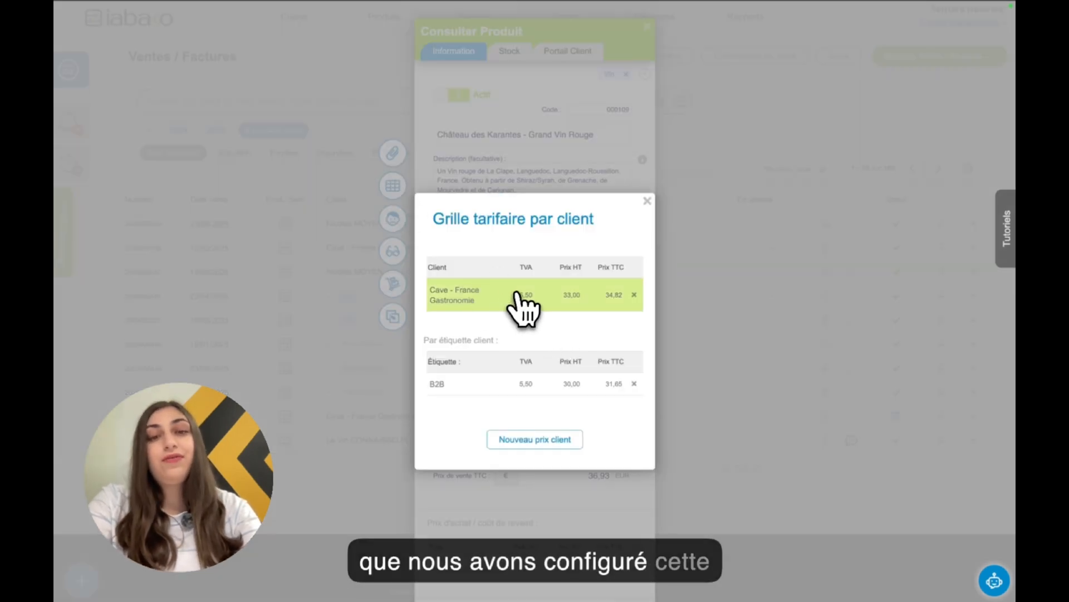
left_click(589, 298)
left_click(607, 355)
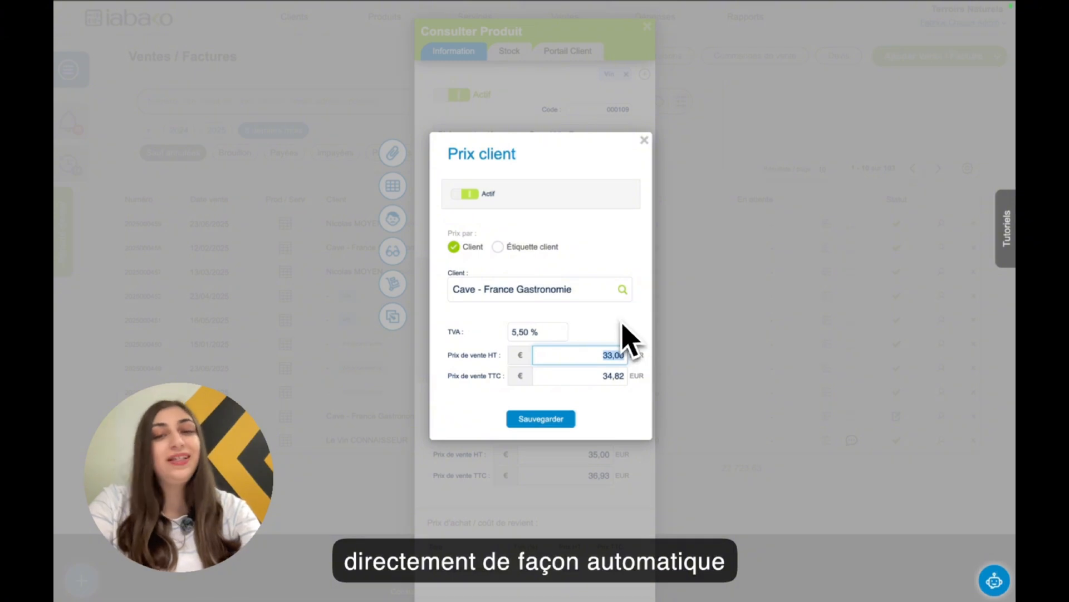
Close the client price, its price grid and the product record to return to the sales invoice
left_click(645, 140)
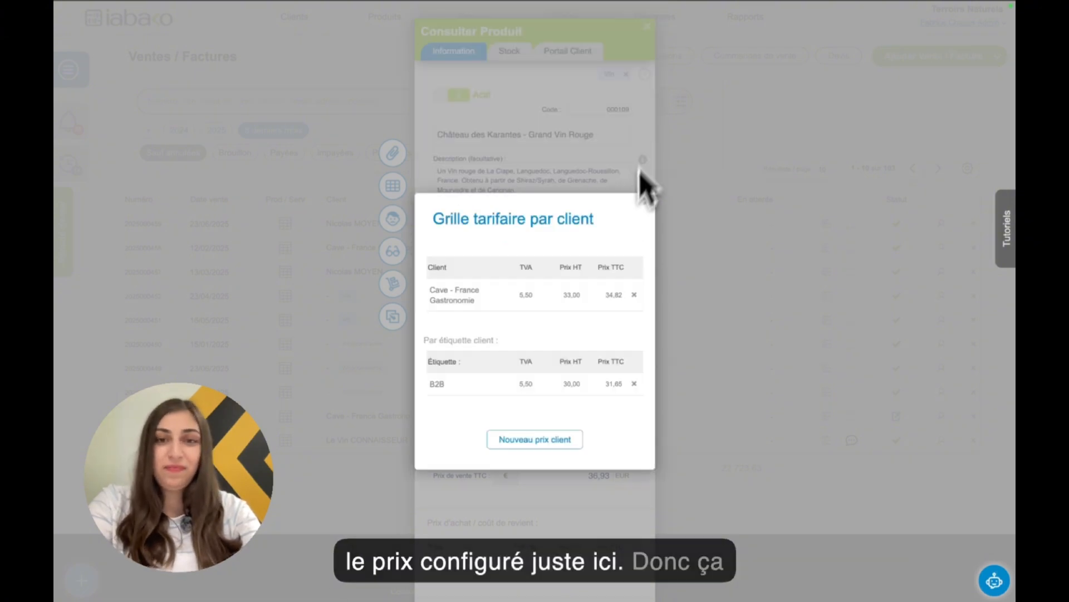
left_click(647, 200)
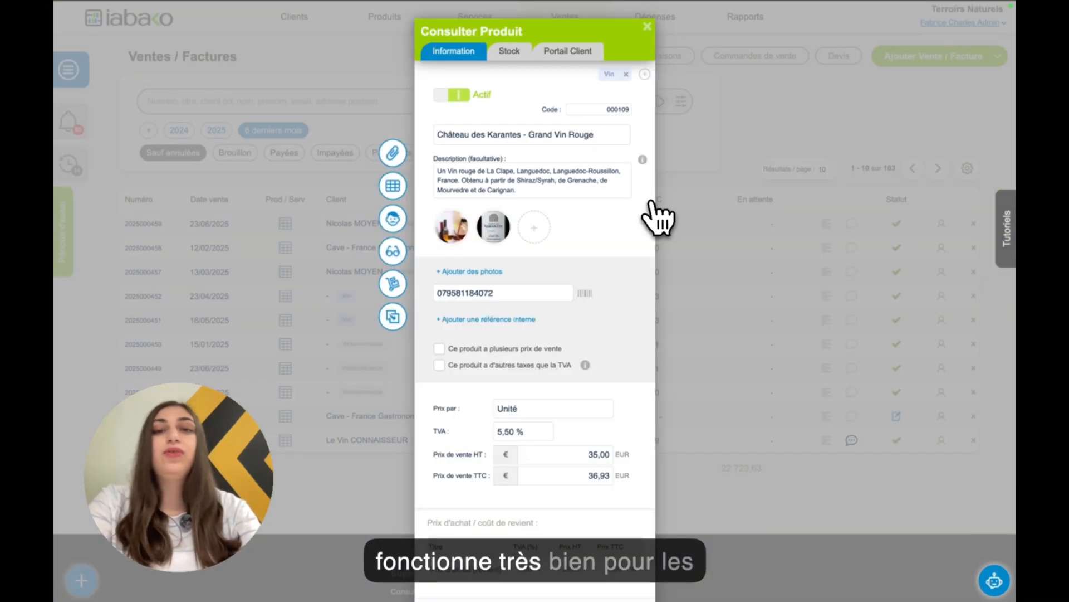
left_click(647, 27)
Replace the invoice's client with Cave Vin Fabuleux and check the B2B label in that client's record
left_click(823, 97)
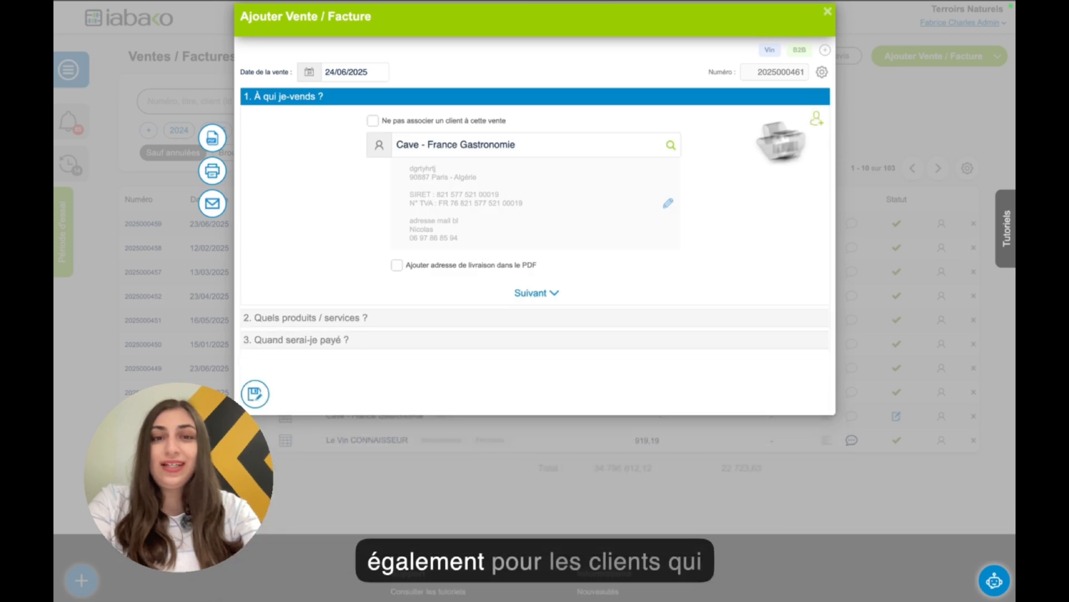
left_click_drag(529, 148, 346, 138)
key("BackSpace")
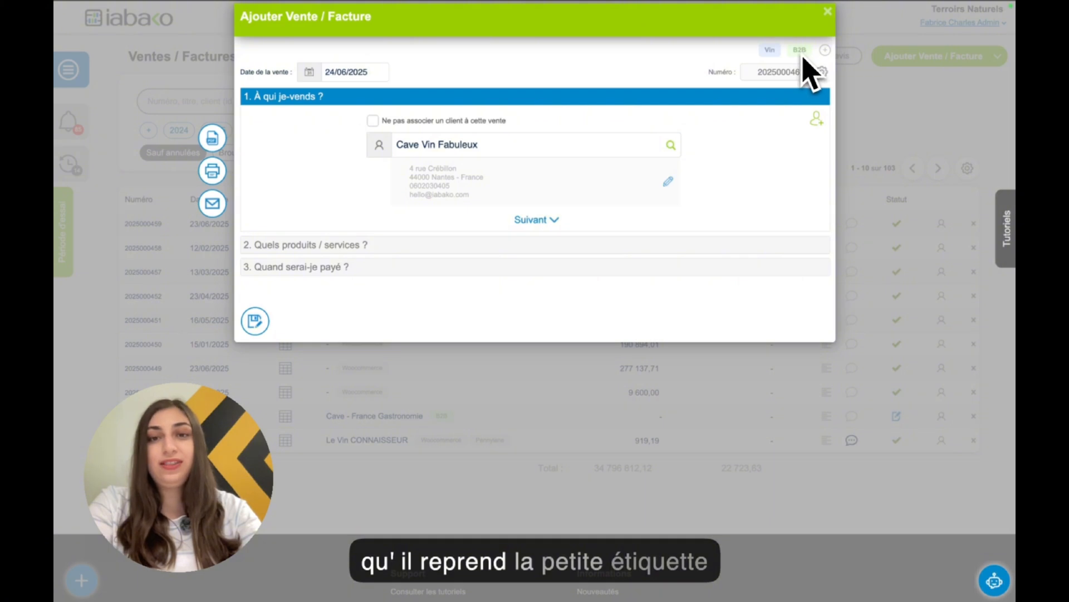
left_click(671, 145)
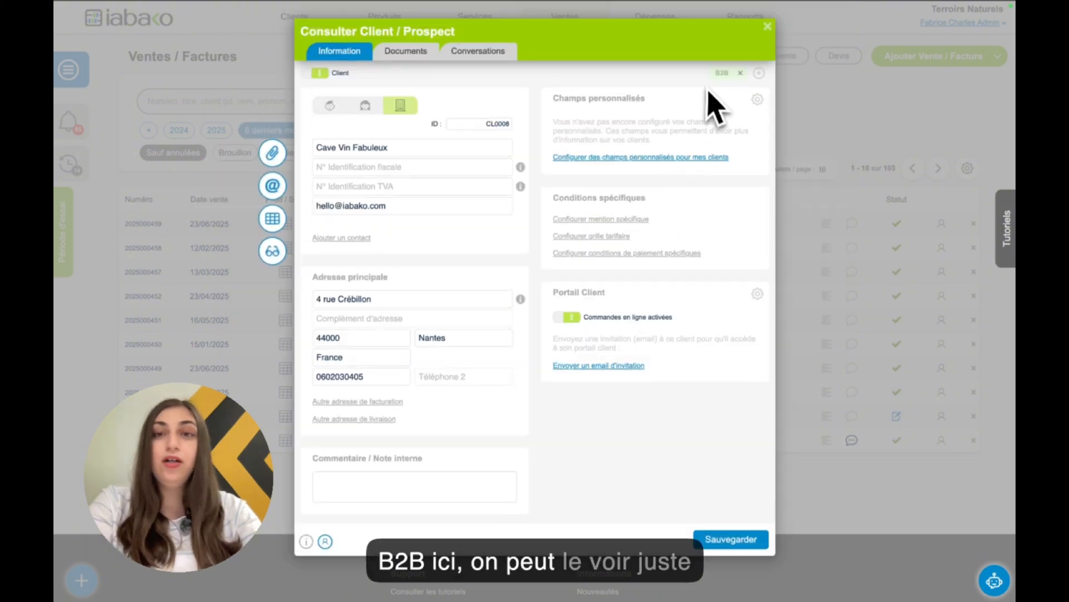
left_click(767, 27)
Add Château des Karantes - Grand Vin Rouge to the first line of the Cave Vin Fabuleux invoice and check its unit price excluding tax
left_click(396, 262)
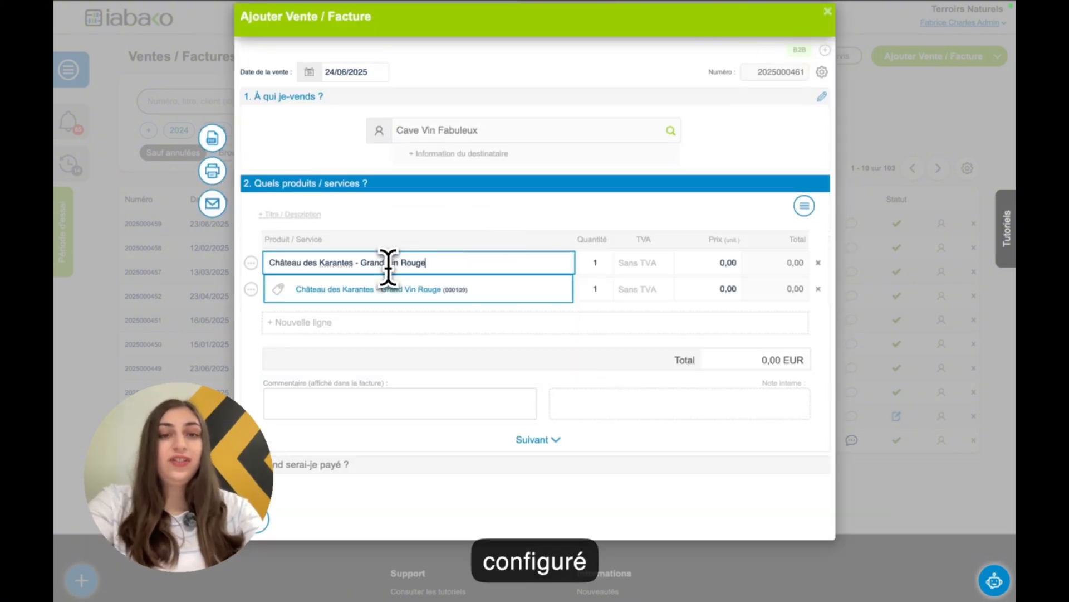
left_click(411, 293)
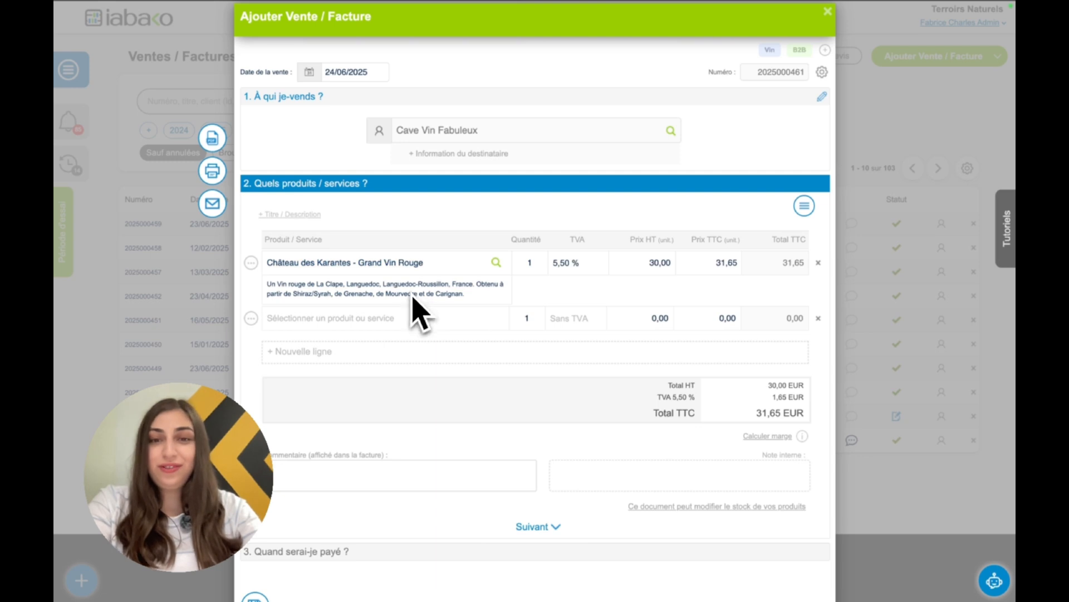
left_click_drag(648, 262, 685, 267)
left_click(685, 293)
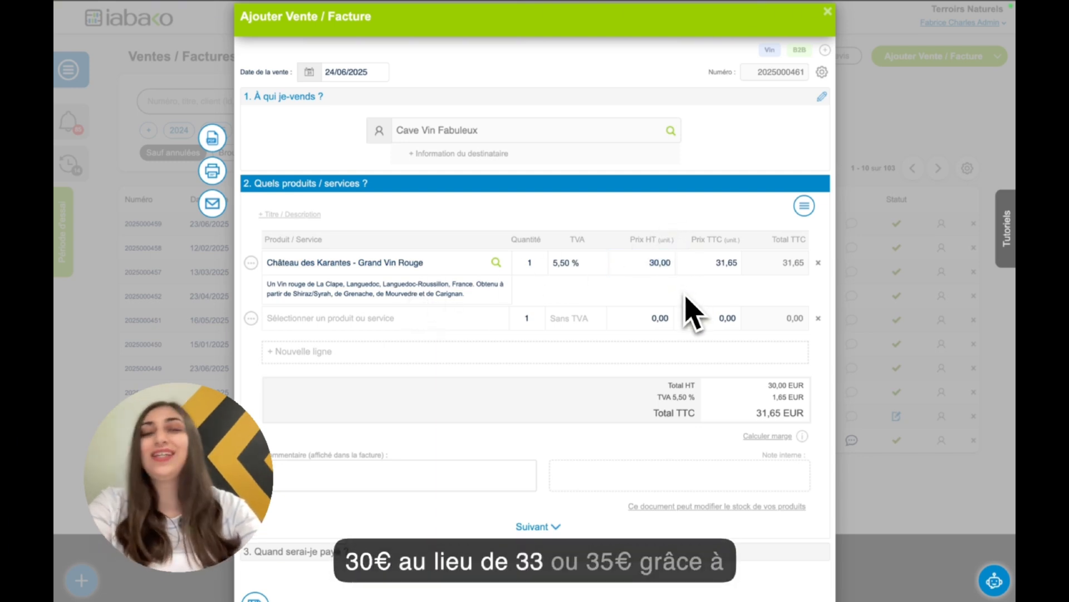
Open the product record from the invoice line and review the B2B label price in its client price grid
left_click(496, 266)
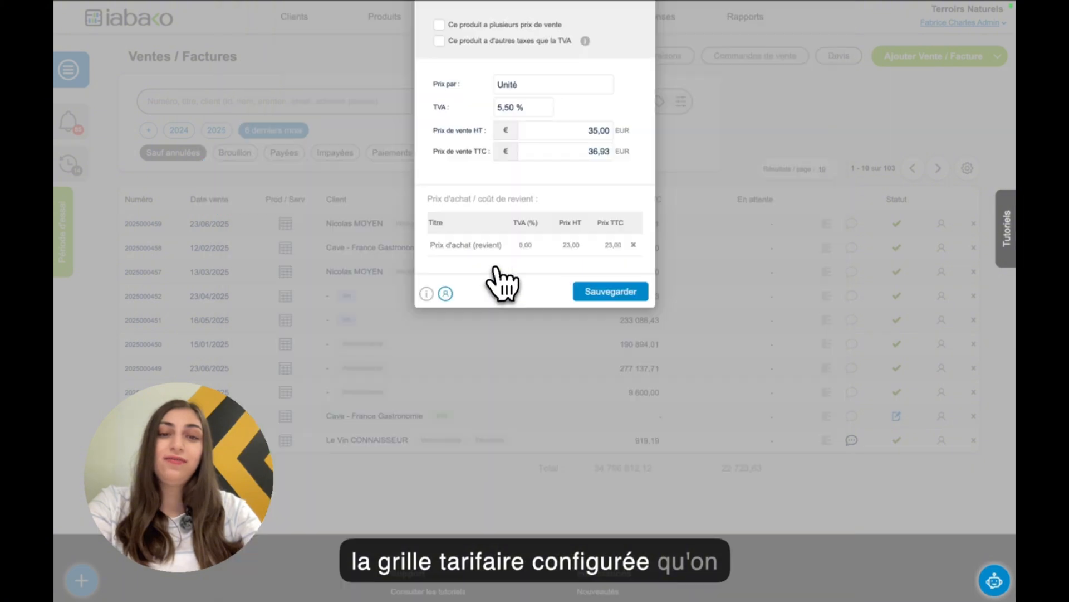
scroll(490, 267, "up", 5)
left_click(393, 187)
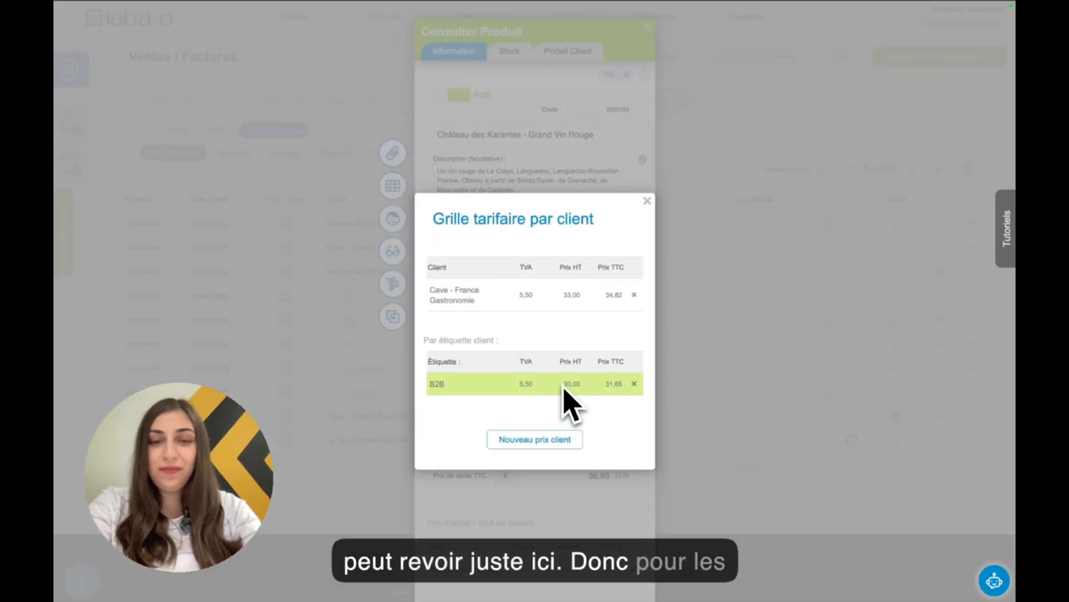
left_click(647, 201)
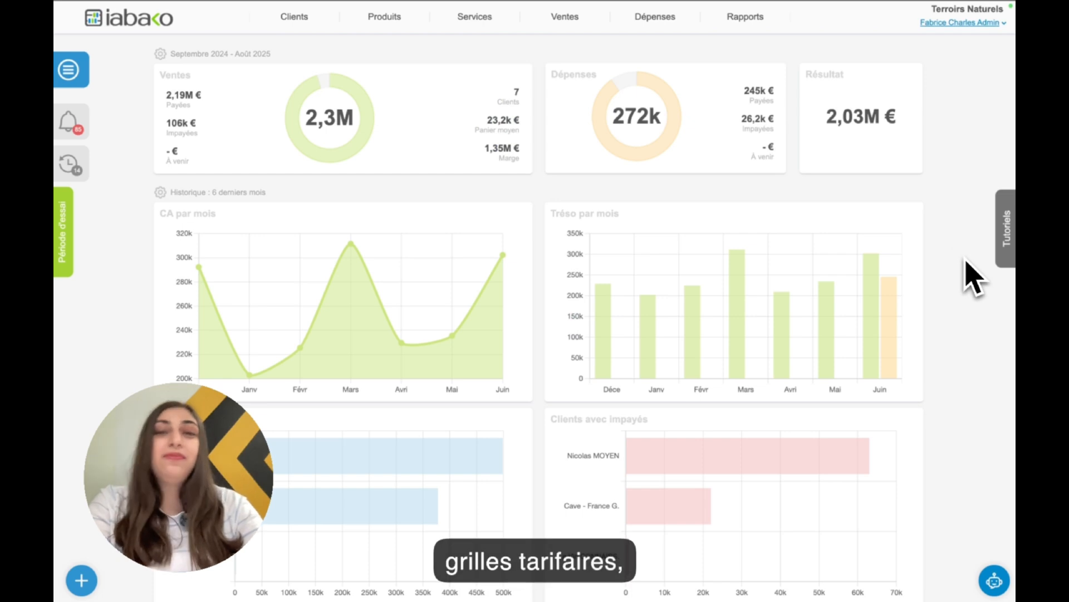